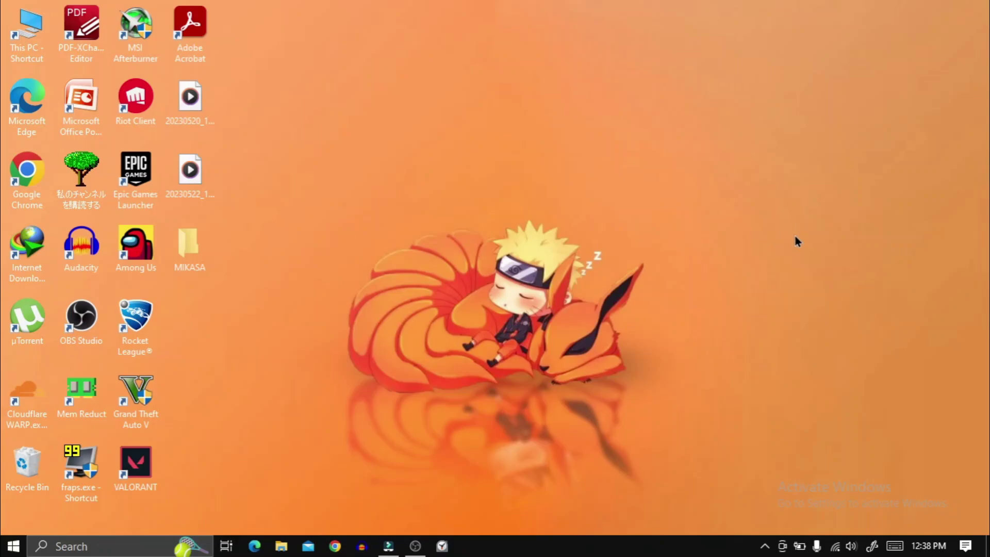
# Open the taskbar clock's calendar flyout to see today's date.
pyautogui.click(928, 546)
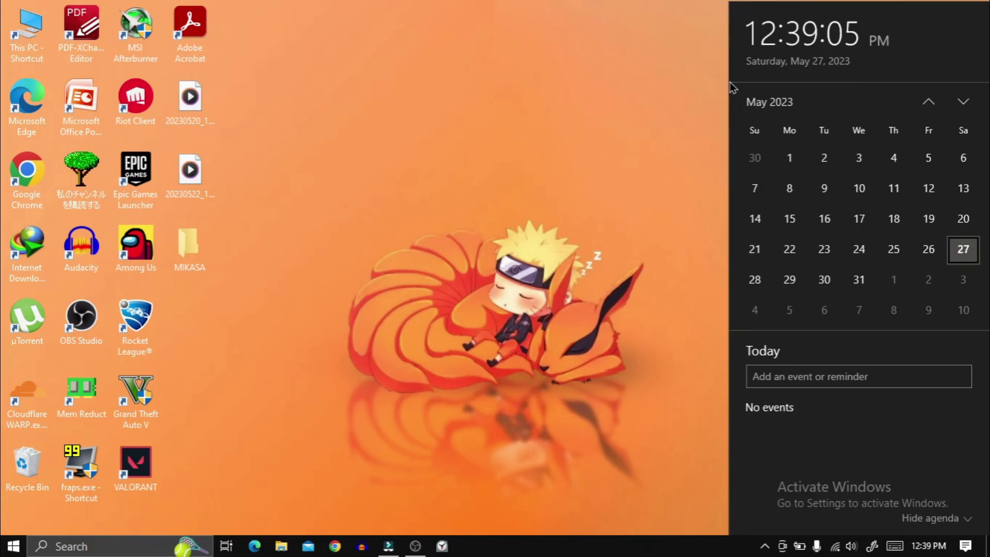
# Go to %localappdata%/VALORANT/Saved and into Config's long-named subfolder's Windows folder.
pyautogui.press('super+r')
pyautogui.click(289, 315)
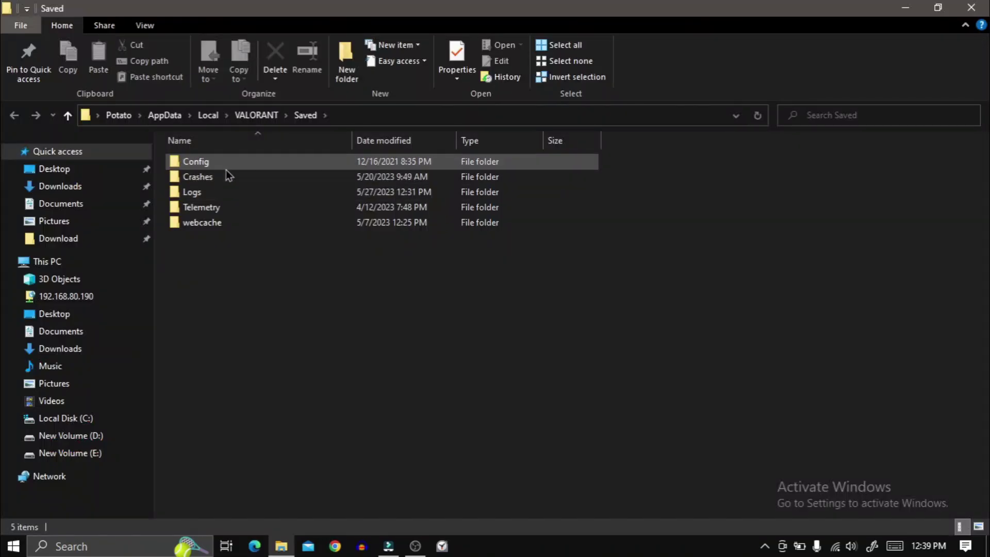
pyautogui.doubleClick(228, 169)
pyautogui.doubleClick(256, 164)
# Open GameUserSettings.ini in maximized Notepad and highlight the ResolutionSizeX/Y lines.
pyautogui.rightClick(241, 176)
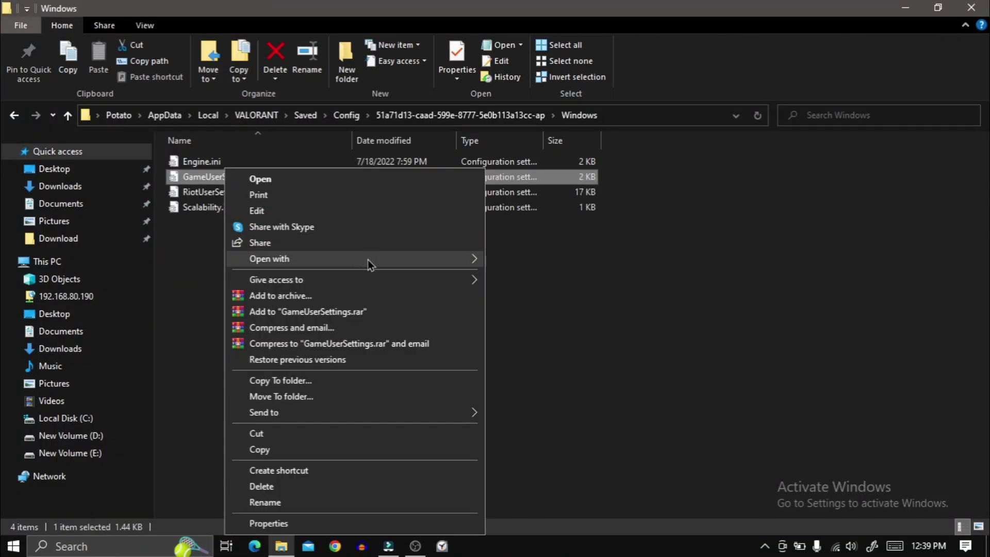
pyautogui.click(509, 272)
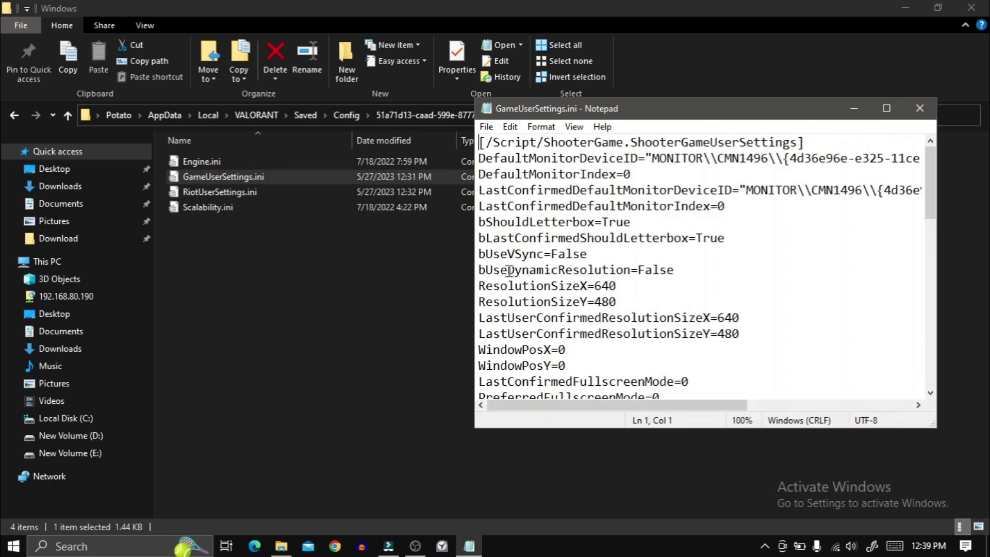
pyautogui.click(886, 109)
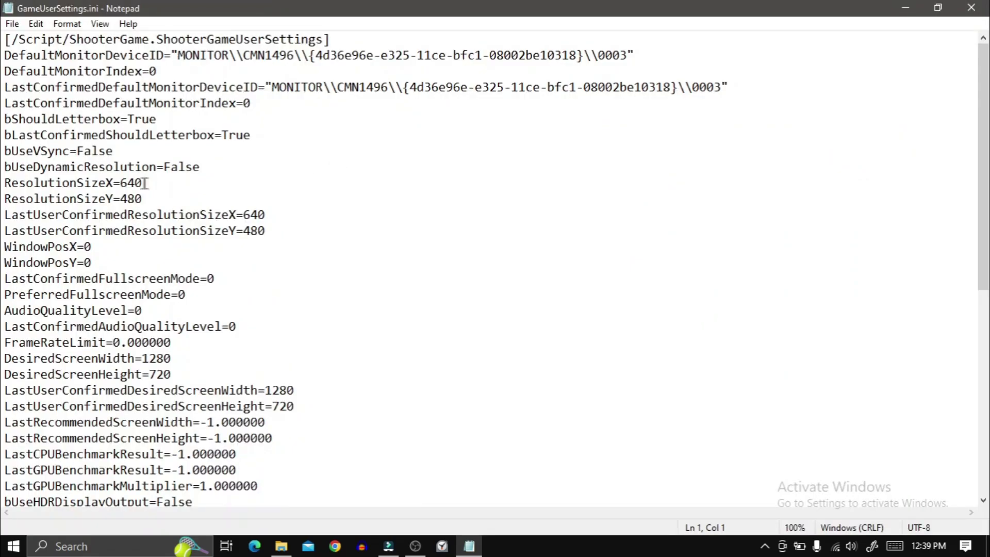
pyautogui.moveTo(161, 195); pyautogui.dragTo(2, 181)
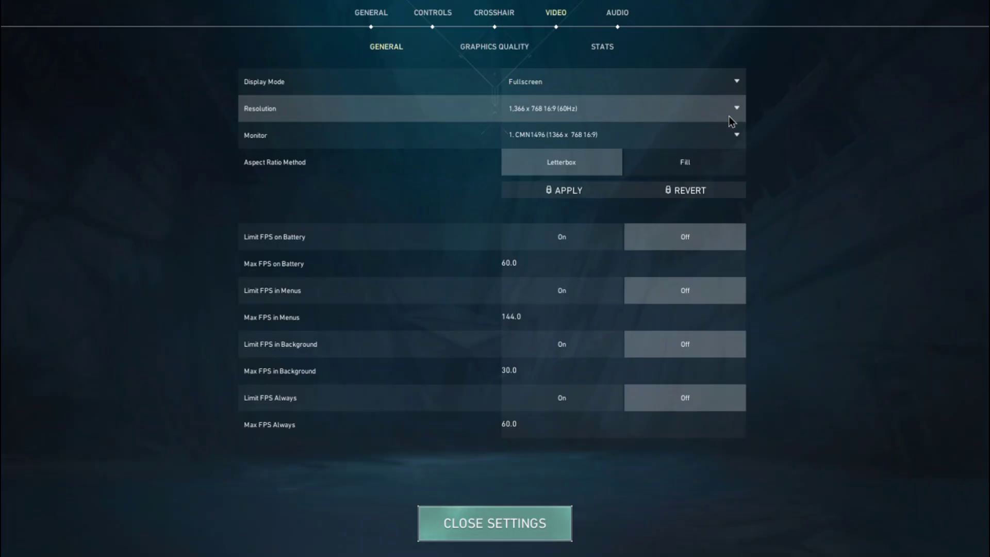
# Choose 1,024 x 768 4:3 from VALORANT's Resolution dropdown and apply it.
pyautogui.click(729, 116)
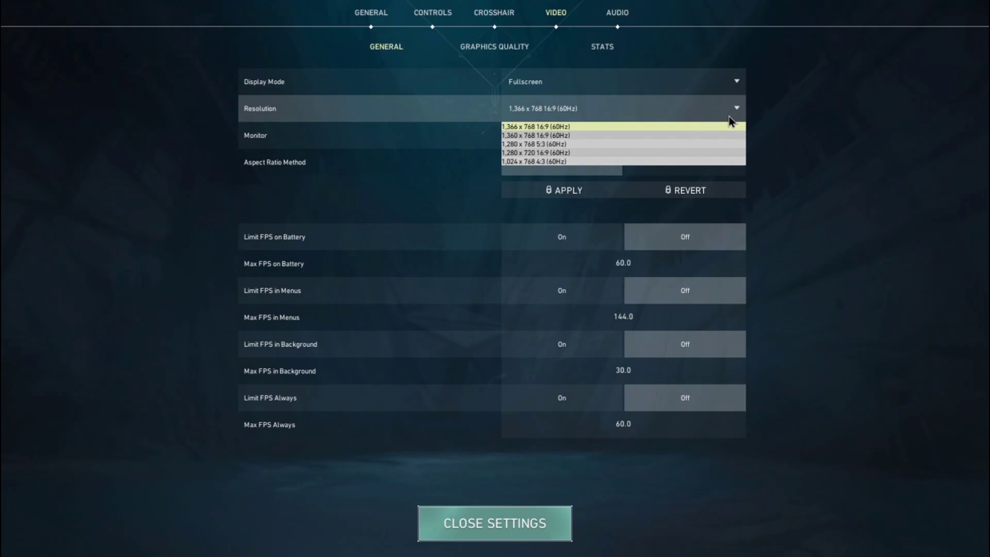
pyautogui.click(573, 162)
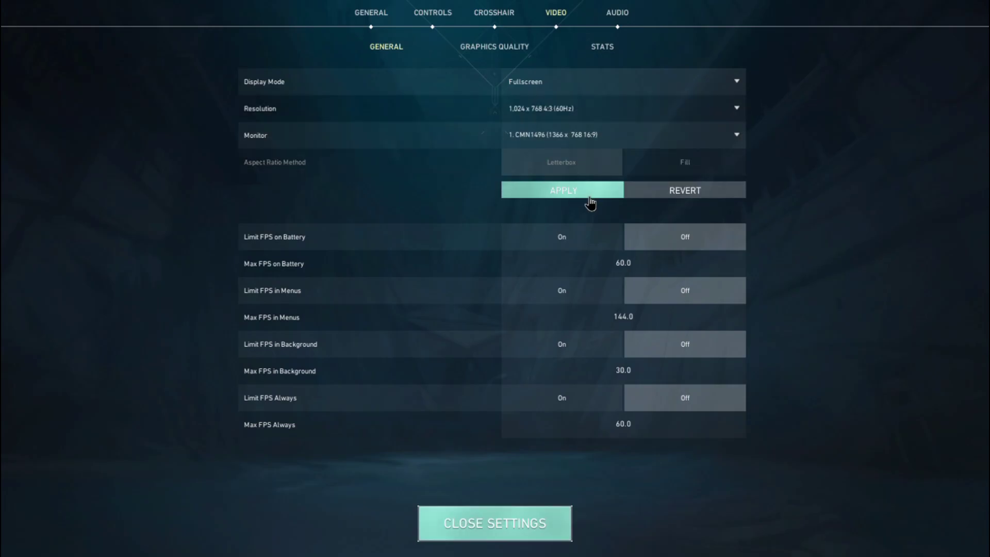
pyautogui.click(588, 193)
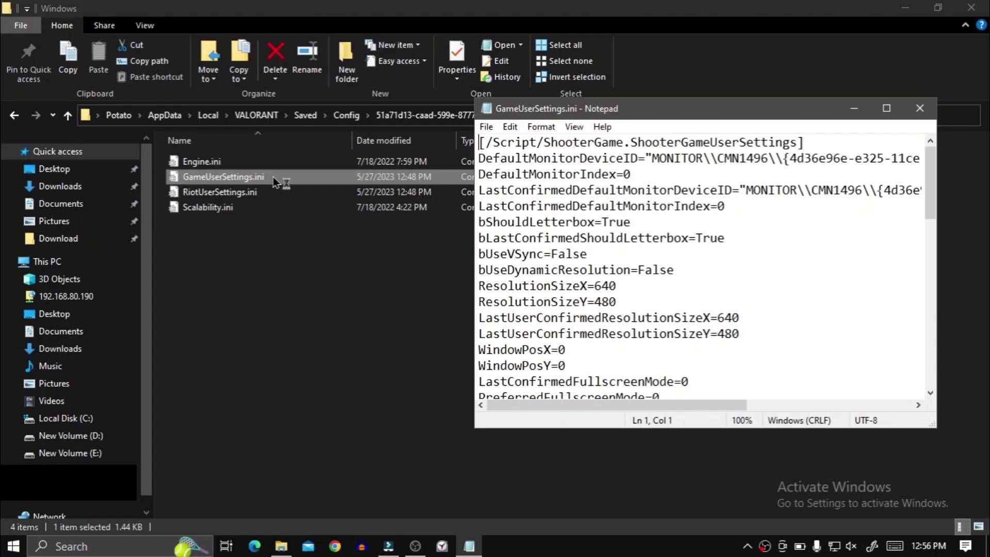
# Maximize Notepad, review the 640x480 resolution lines, then close GameUserSettings.ini.
pyautogui.click(887, 110)
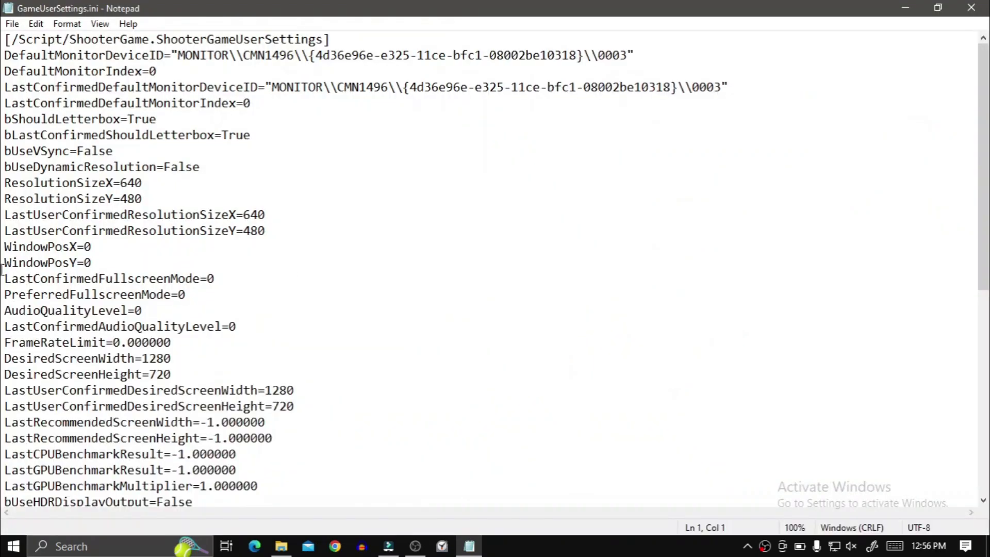
pyautogui.moveTo(156, 199); pyautogui.dragTo(3, 166)
pyautogui.click(130, 169)
pyautogui.click(972, 9)
pyautogui.click(559, 366)
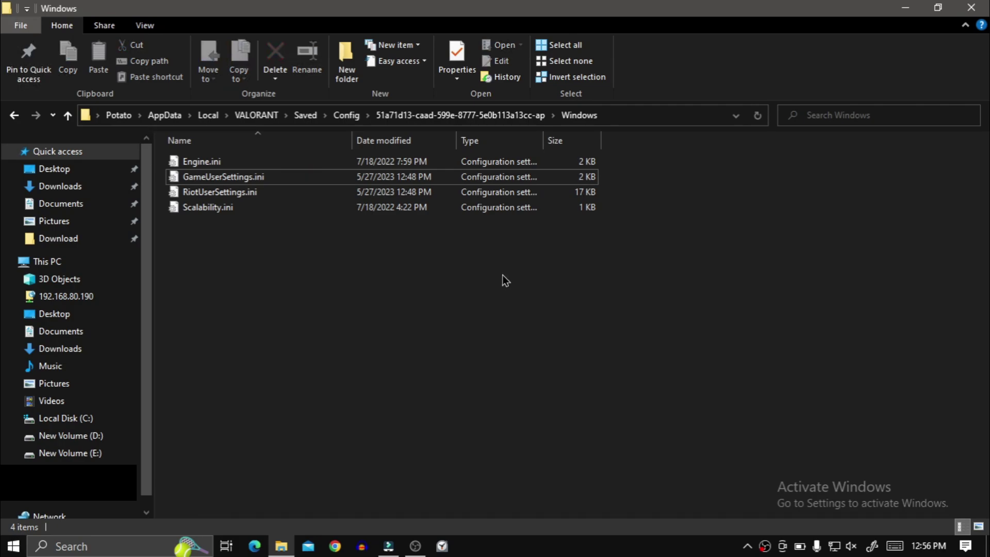
# Go back to Config, enter its Windows folder, and right-click GameUserSettings.ini there.
pyautogui.click(13, 116)
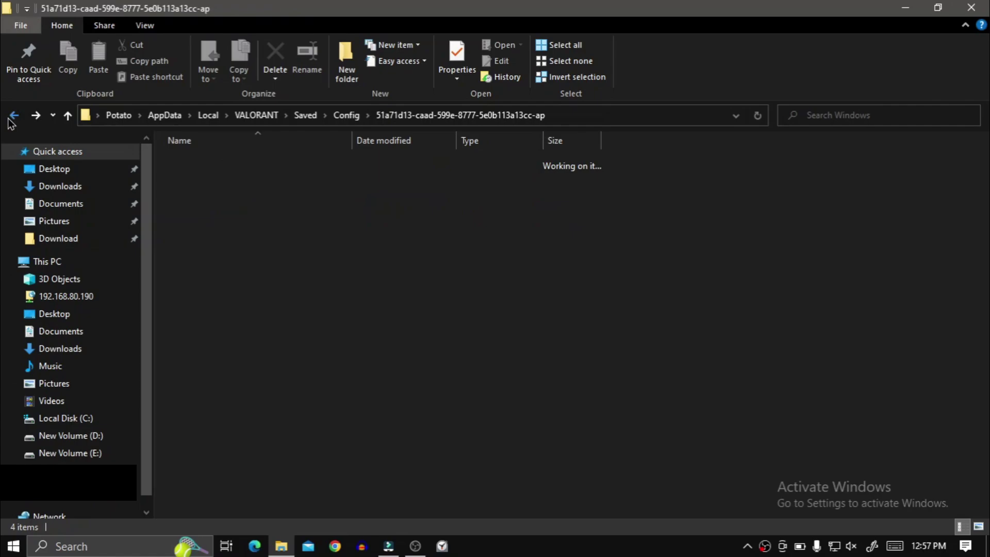
pyautogui.click(13, 116)
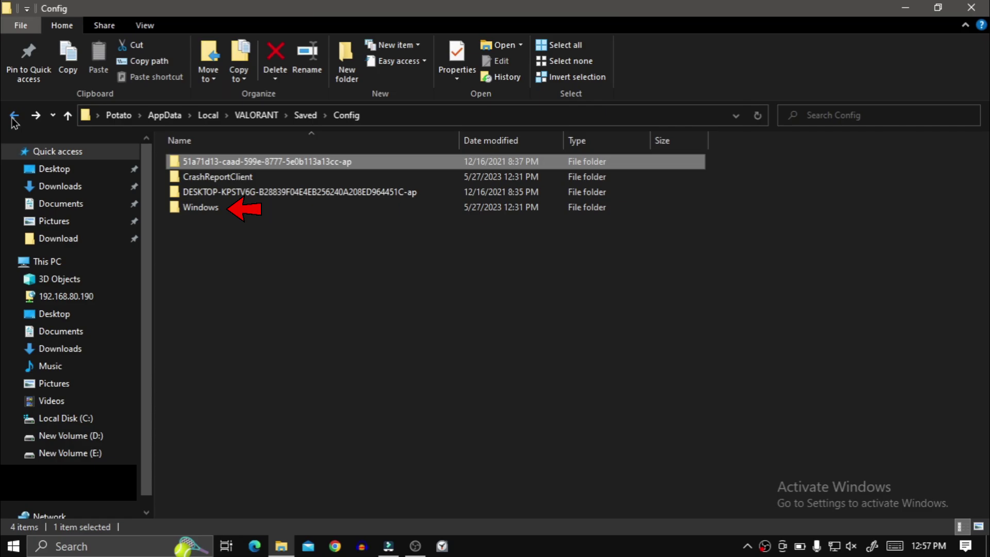
pyautogui.click(269, 288)
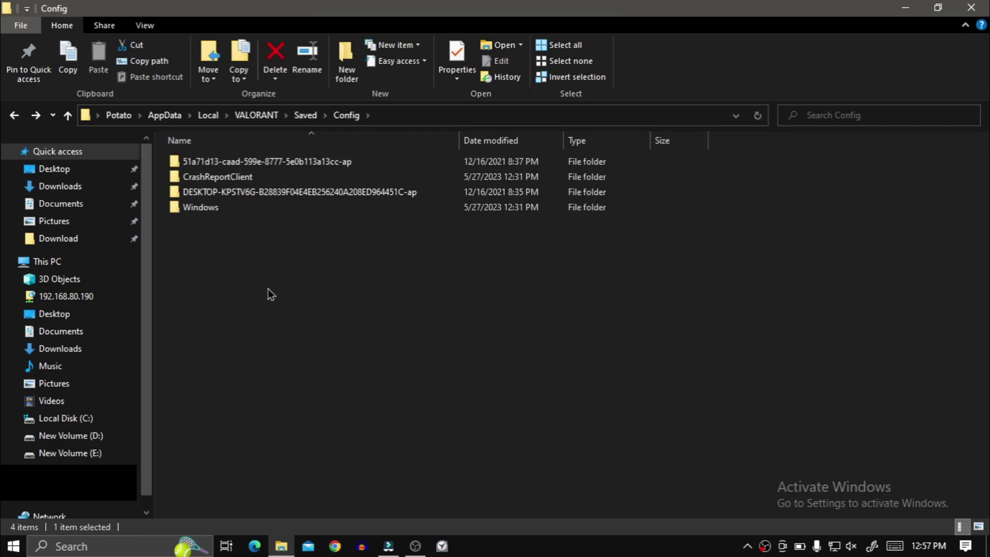
pyautogui.doubleClick(212, 207)
pyautogui.click(277, 164)
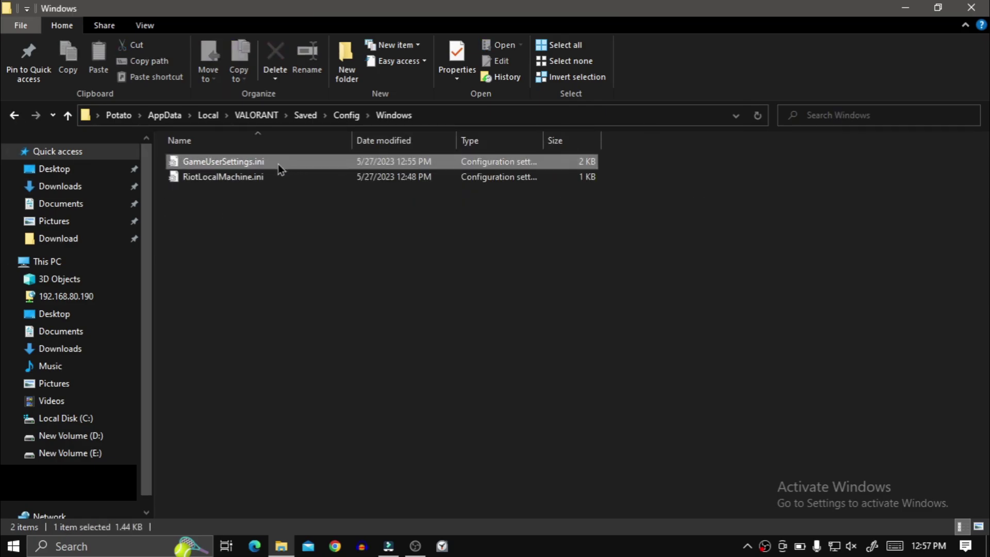
pyautogui.rightClick(318, 162)
pyautogui.moveTo(361, 248)
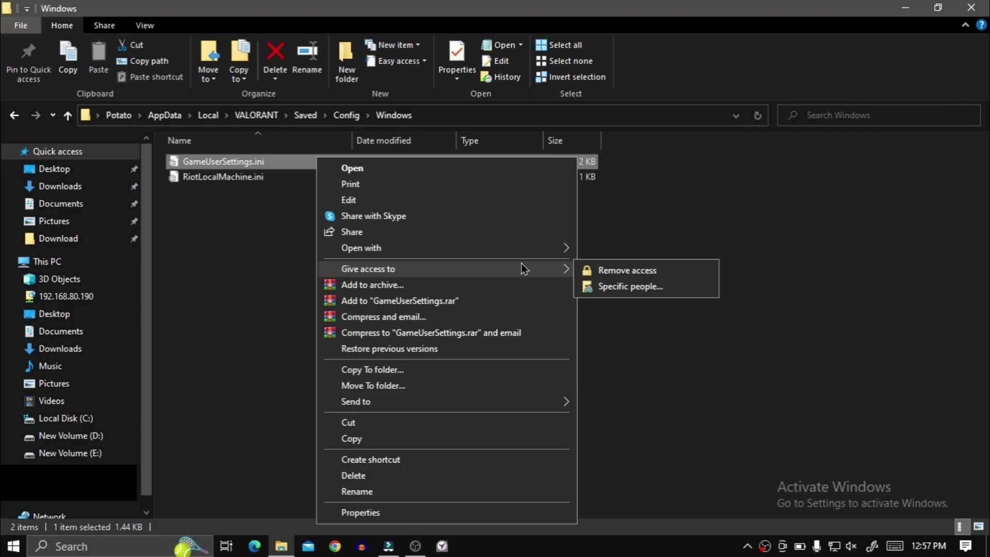
# Open GameUserSettings.ini maximized in Notepad and select its resolution and ScalabilityGroups lines.
pyautogui.click(599, 264)
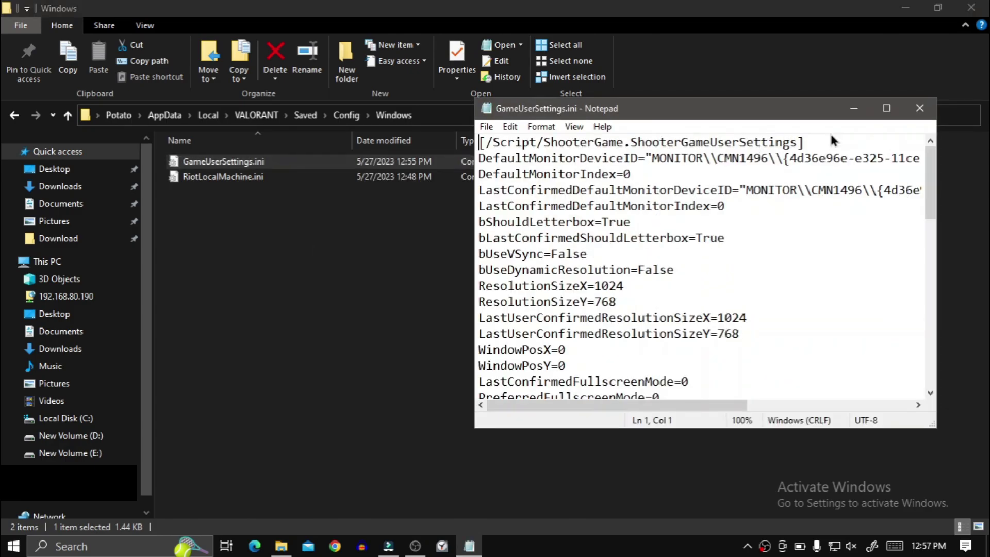
pyautogui.click(883, 108)
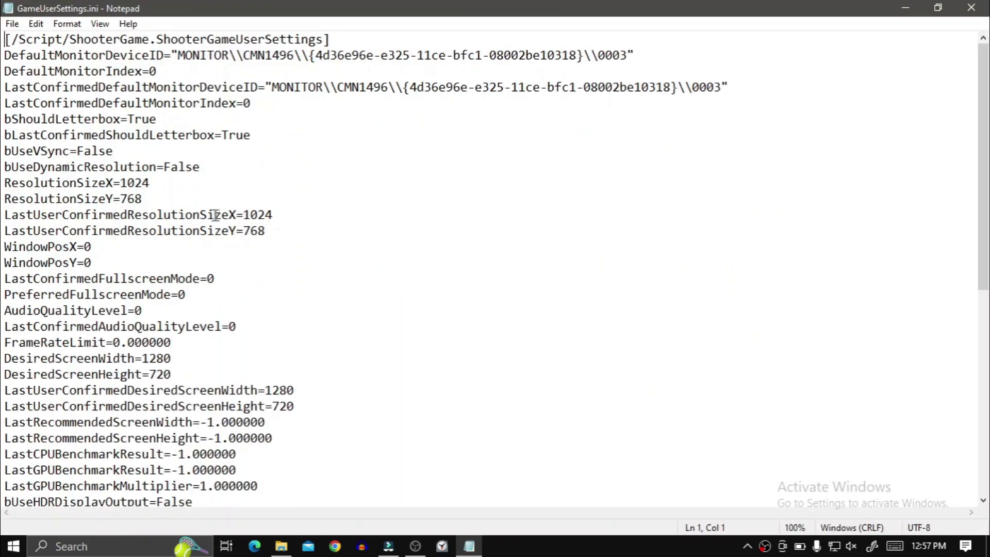
pyautogui.moveTo(175, 198); pyautogui.dragTo(5, 200)
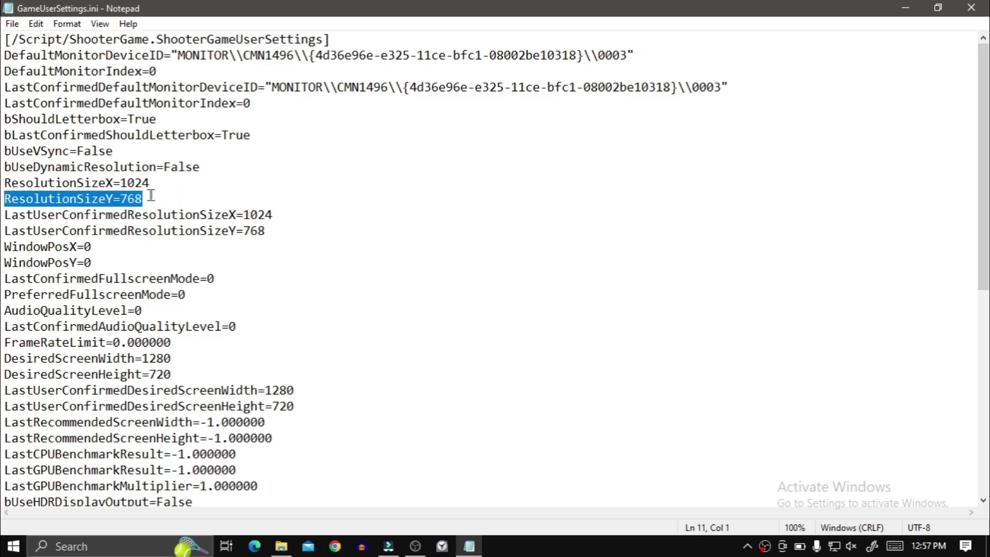
pyautogui.hotkey('shift', 'Up')
pyautogui.hotkey('shift', 'Up')
pyautogui.hotkey('shift', 'Down')
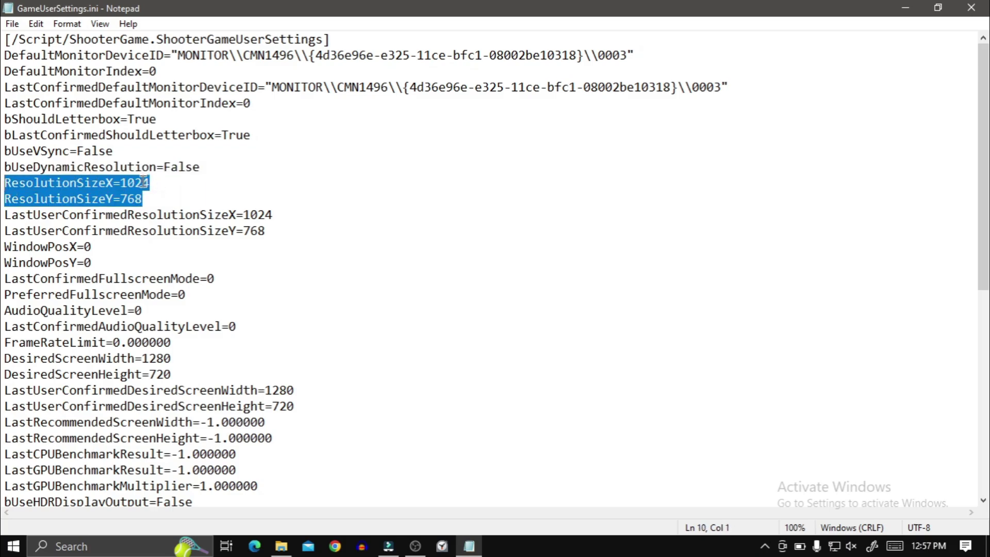
pyautogui.scroll(-5, 146, 183)
pyautogui.scroll(-3, 256, 219)
pyautogui.moveTo(172, 356)
pyautogui.mouseDown()
pyautogui.moveTo(27, 248)
pyautogui.moveTo(5, 182)
pyautogui.moveTo(235, 312)
pyautogui.moveTo(244, 354)
pyautogui.mouseUp()
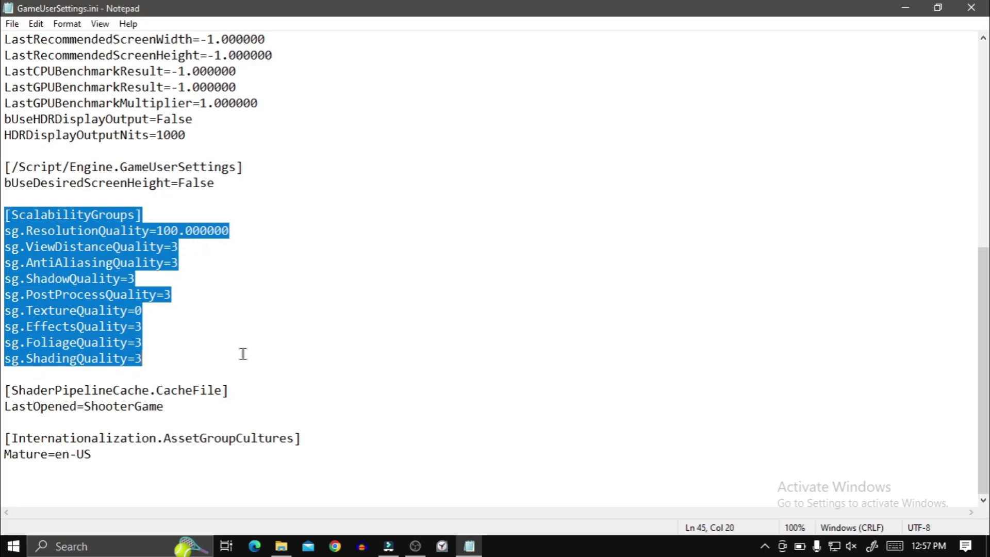
pyautogui.click(243, 354)
pyautogui.scroll(5, 525, 243)
pyautogui.scroll(3, 525, 244)
# Set ResolutionSizeX to 640, clear the height value, and set ViewDistanceQuality to 0.
pyautogui.doubleClick(134, 183)
pyautogui.press('BackSpace')
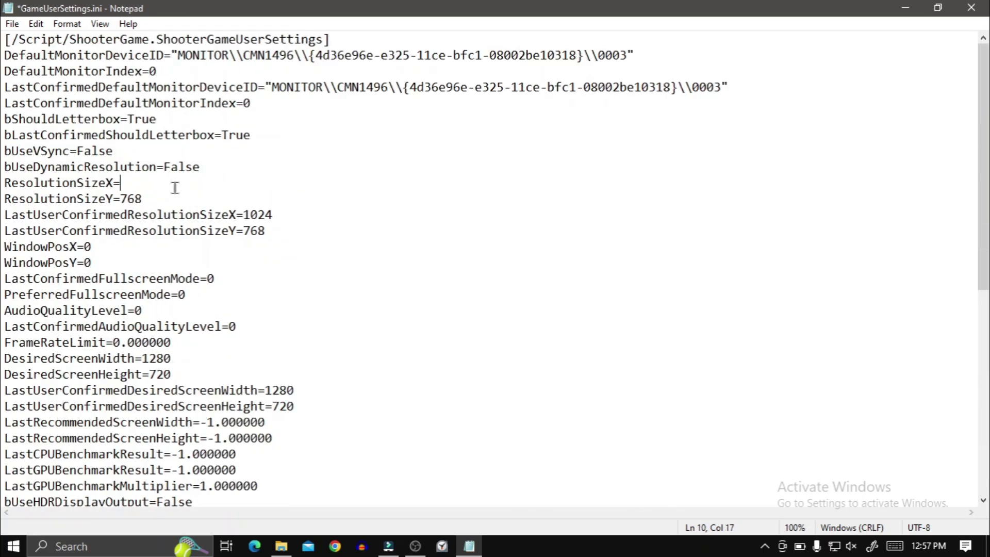
pyautogui.write('640')
pyautogui.press('Down')
pyautogui.press('BackSpace')
pyautogui.press('BackSpace')
pyautogui.write('80')
pyautogui.scroll(-8, 193, 227)
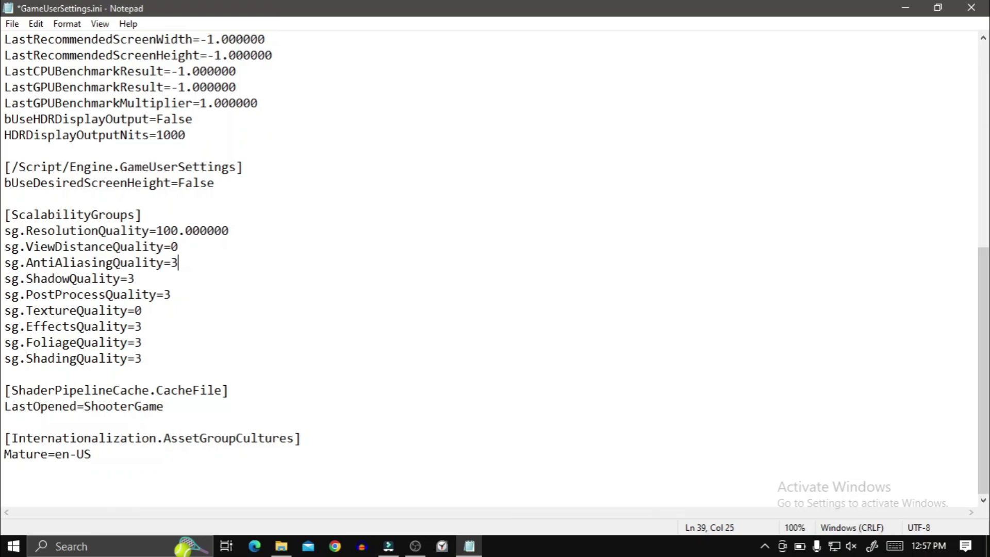
pyautogui.press('BackSpace')
pyautogui.write('0')
pyautogui.press('Down')
pyautogui.press('BackSpace')
pyautogui.write('0')
pyautogui.press('Down')
pyautogui.press('Down')
pyautogui.press('BackSpace')
pyautogui.write('0')
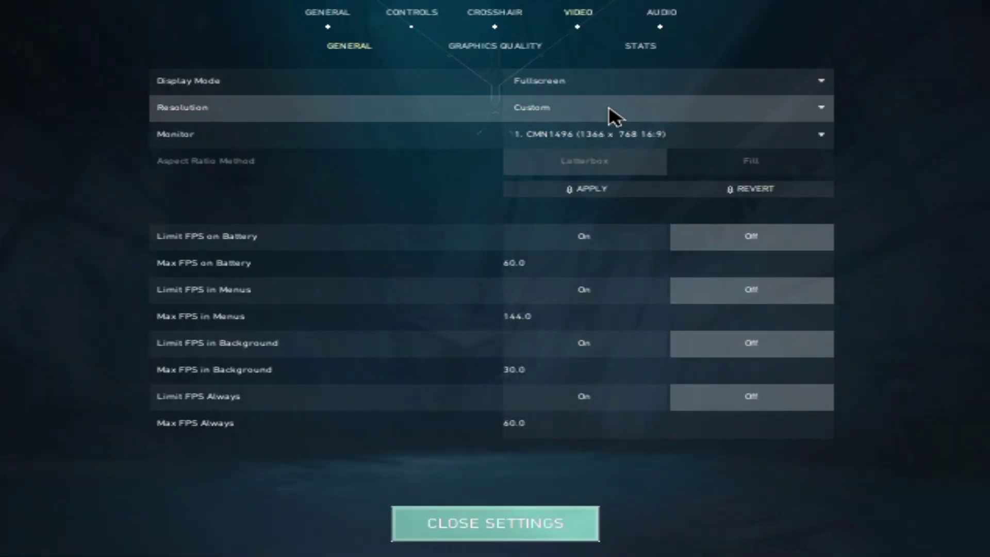
pyautogui.click(609, 114)
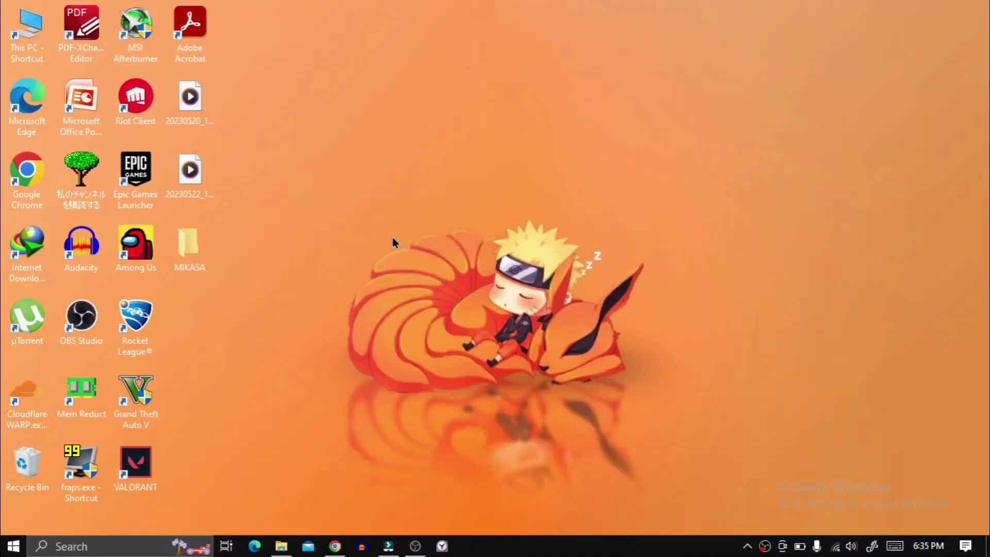
pyautogui.press('super+r')
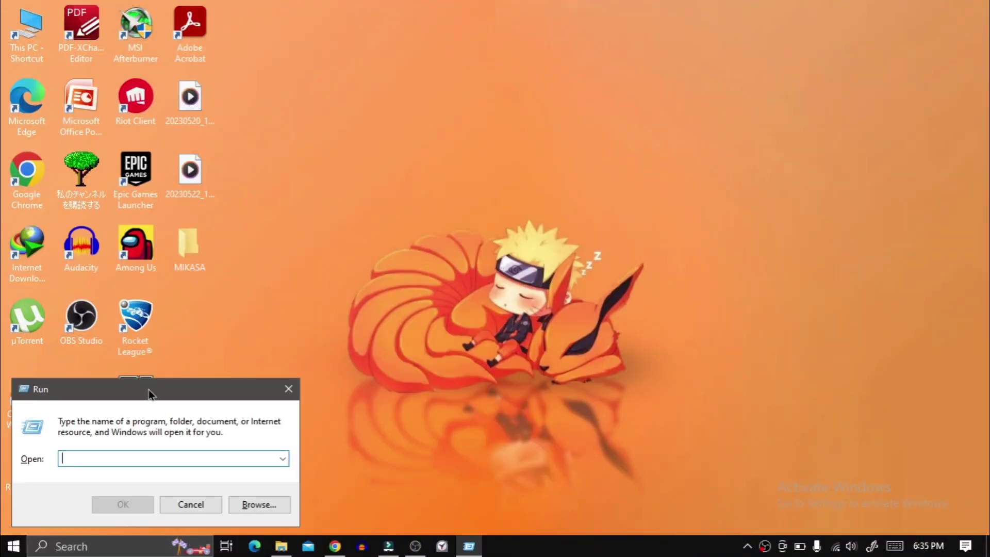
pyautogui.moveTo(148, 391); pyautogui.dragTo(402, 218)
pyautogui.rightClick(389, 285)
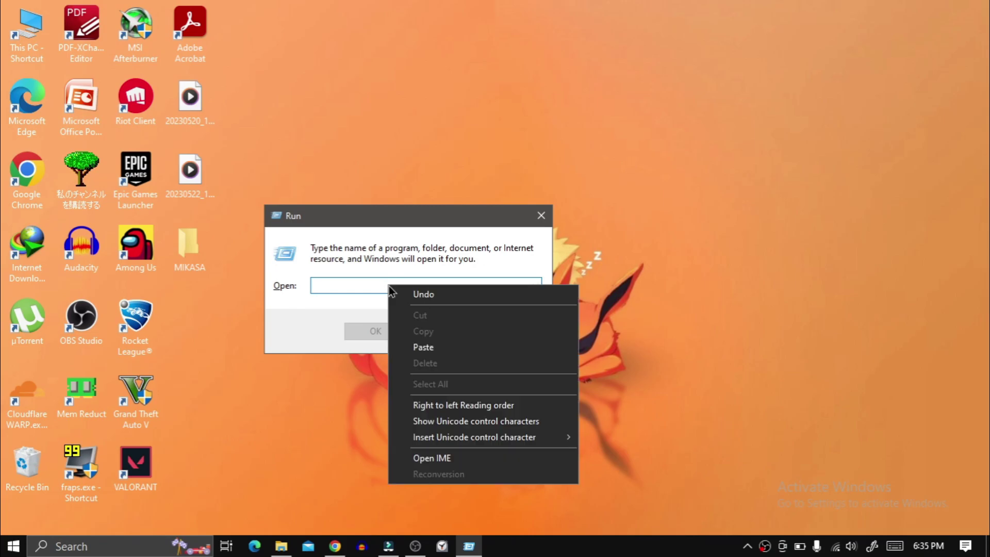
pyautogui.click(423, 343)
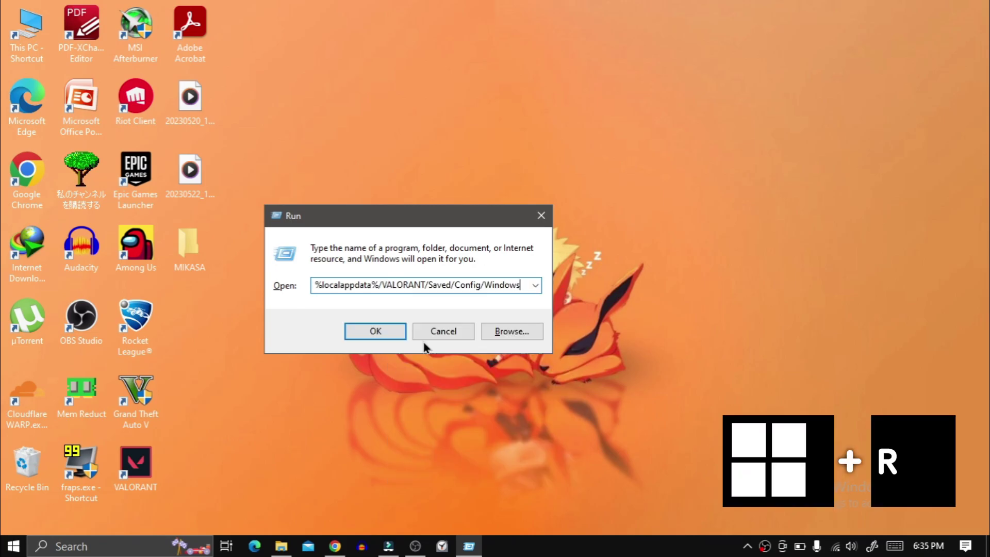
pyautogui.click(392, 330)
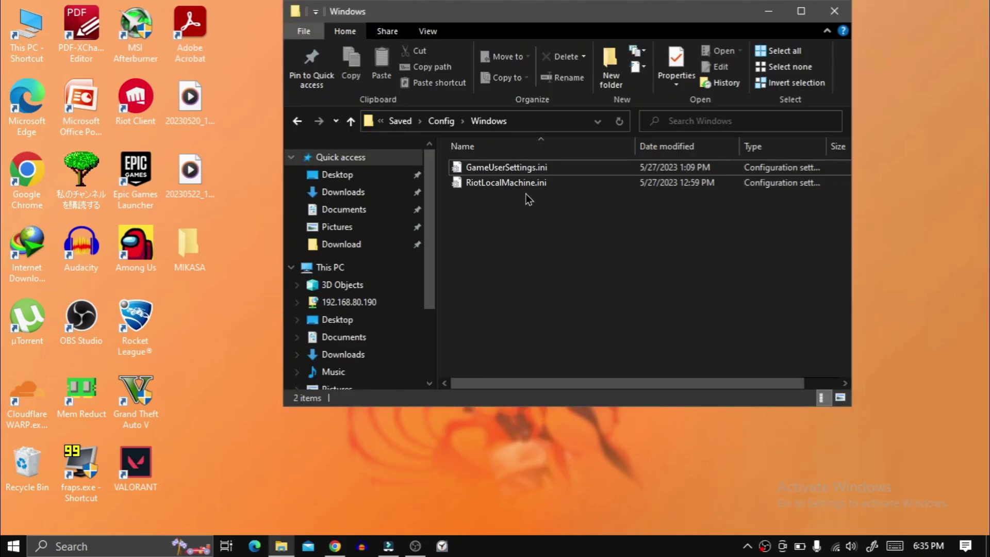
pyautogui.click(536, 169)
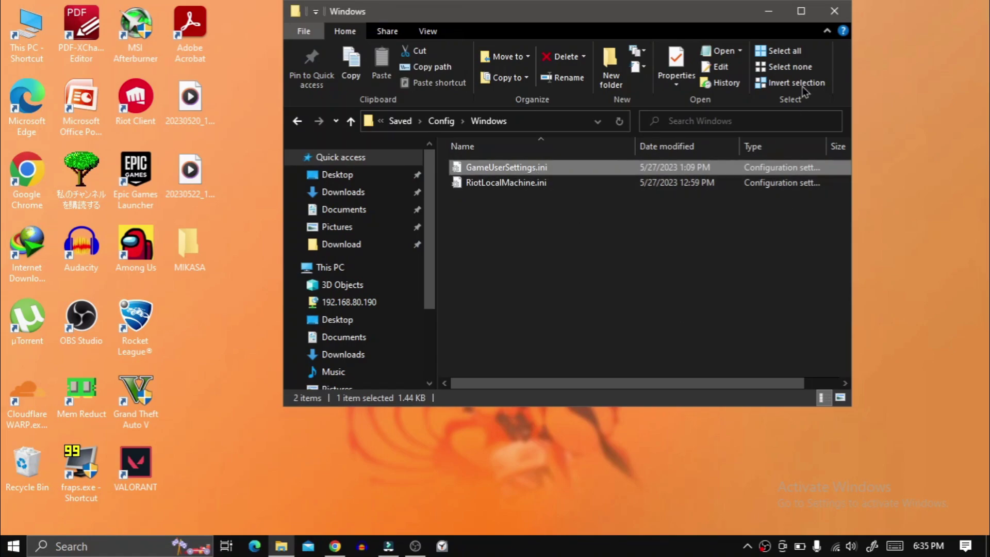
pyautogui.click(834, 11)
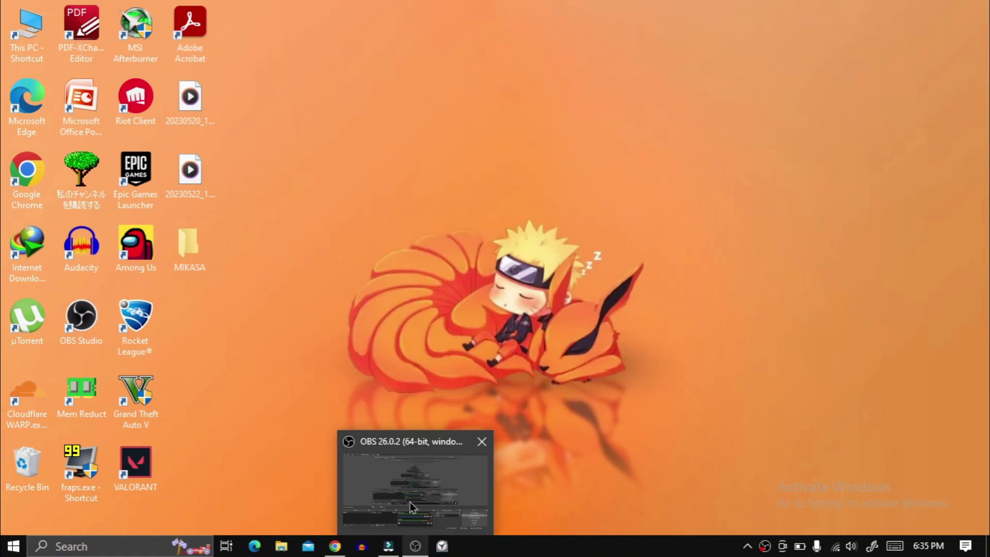